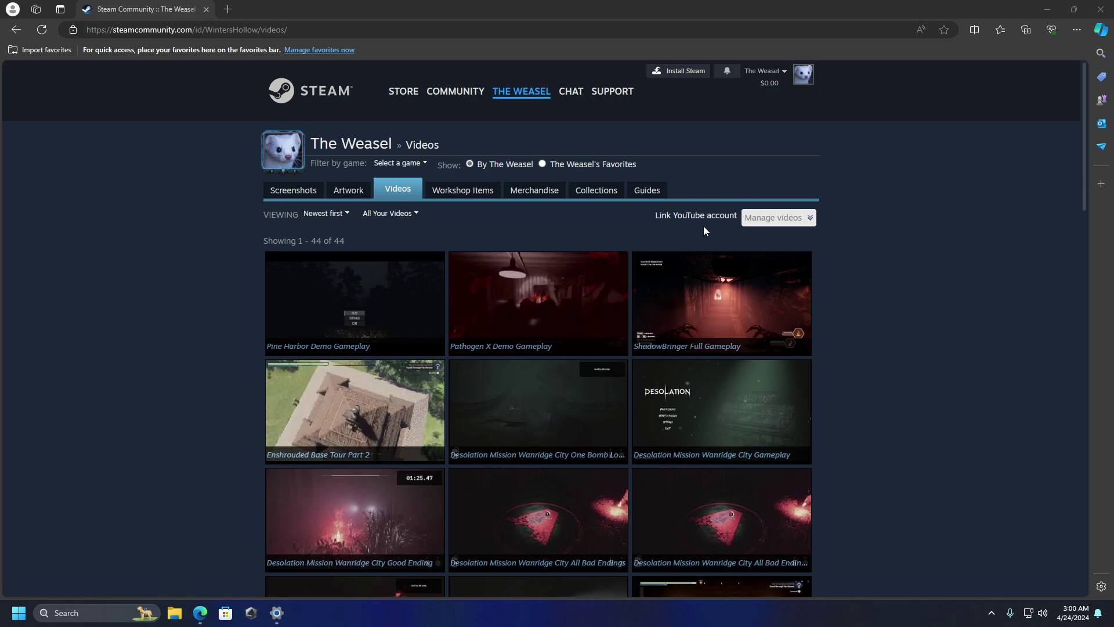
# - Link the YouTube account and tick the Duo, High Trip and Quad Resurgence videos
pyautogui.click(713, 218)
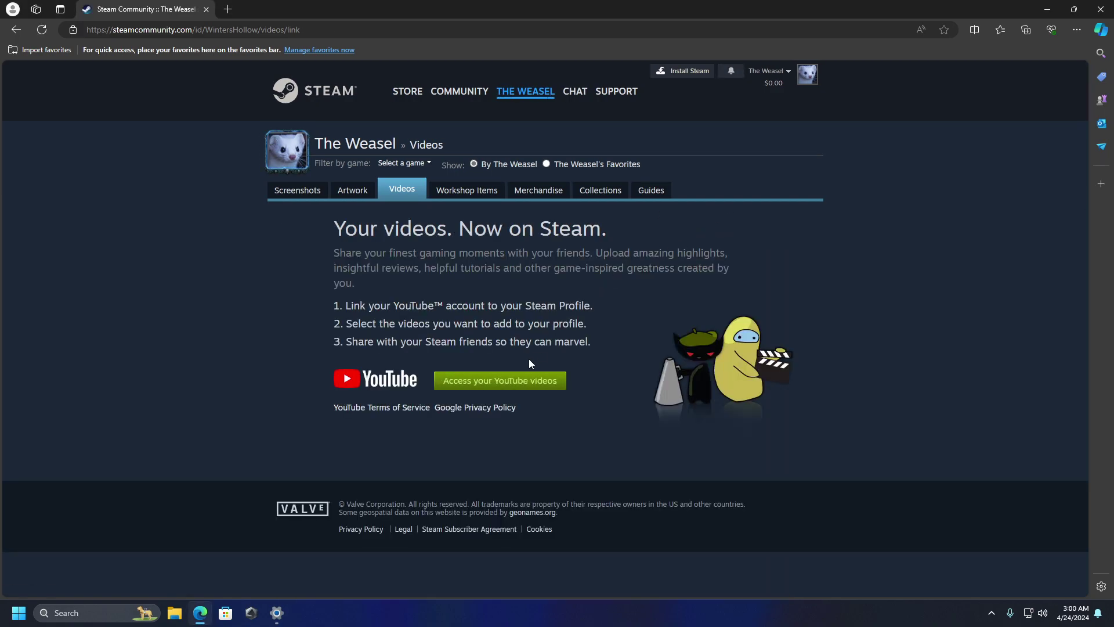
pyautogui.click(523, 380)
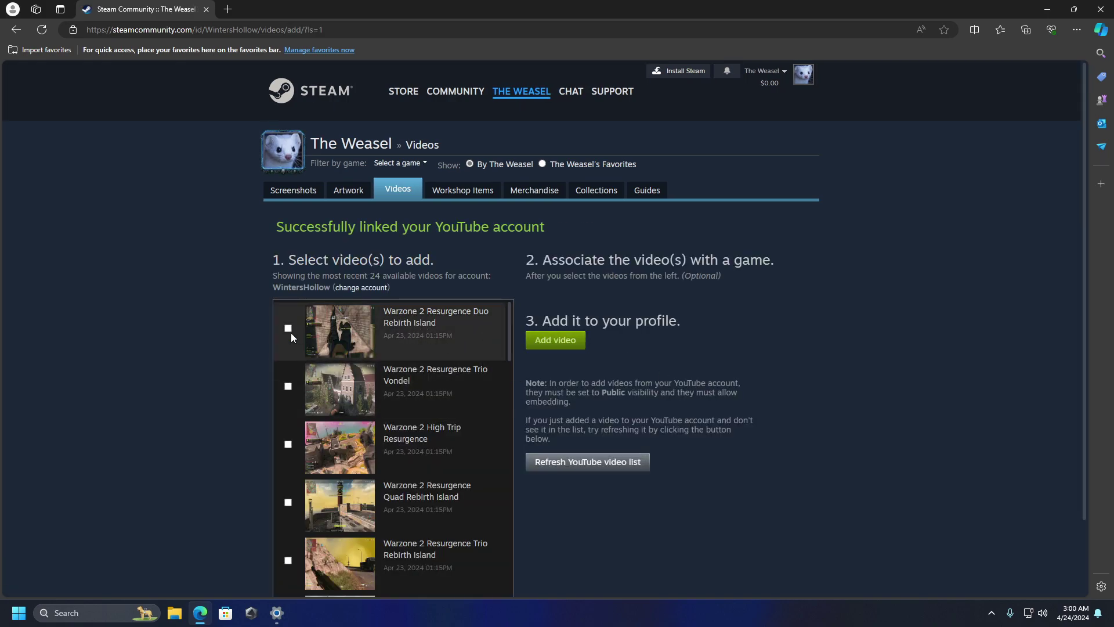
pyautogui.click(288, 328)
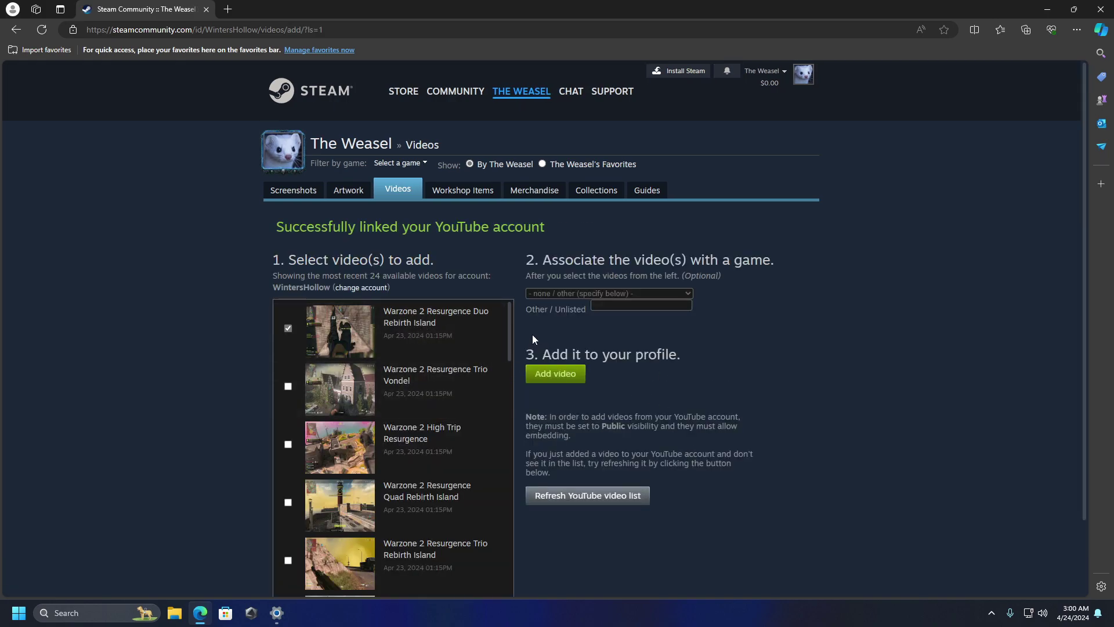
pyautogui.click(288, 444)
pyautogui.scroll(-1, 420, 456)
pyautogui.click(287, 457)
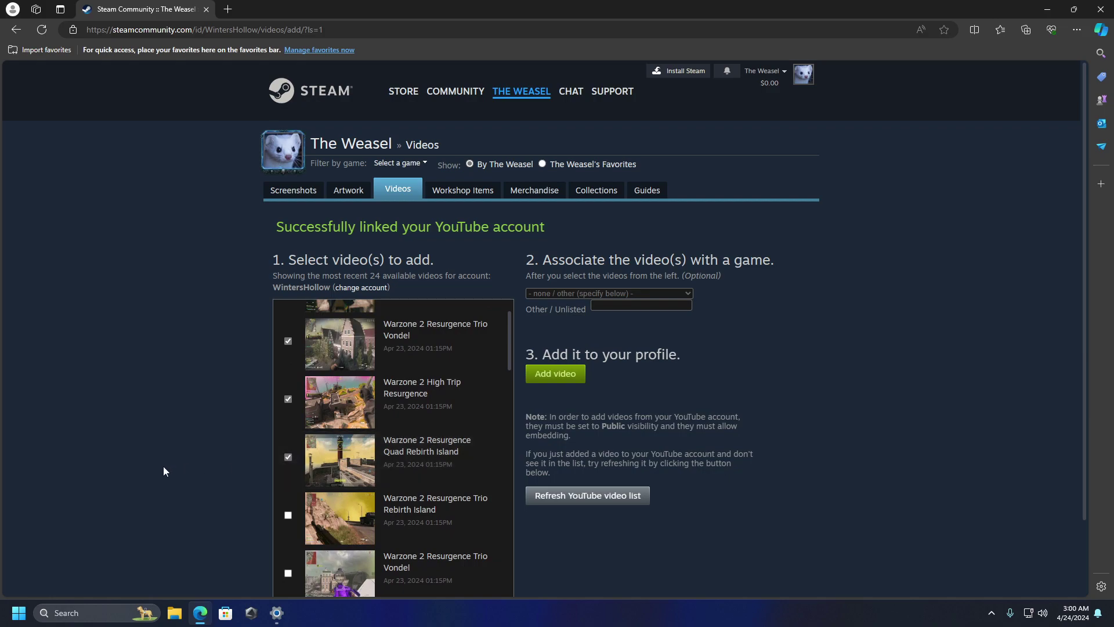
pyautogui.scroll(-2, 275, 462)
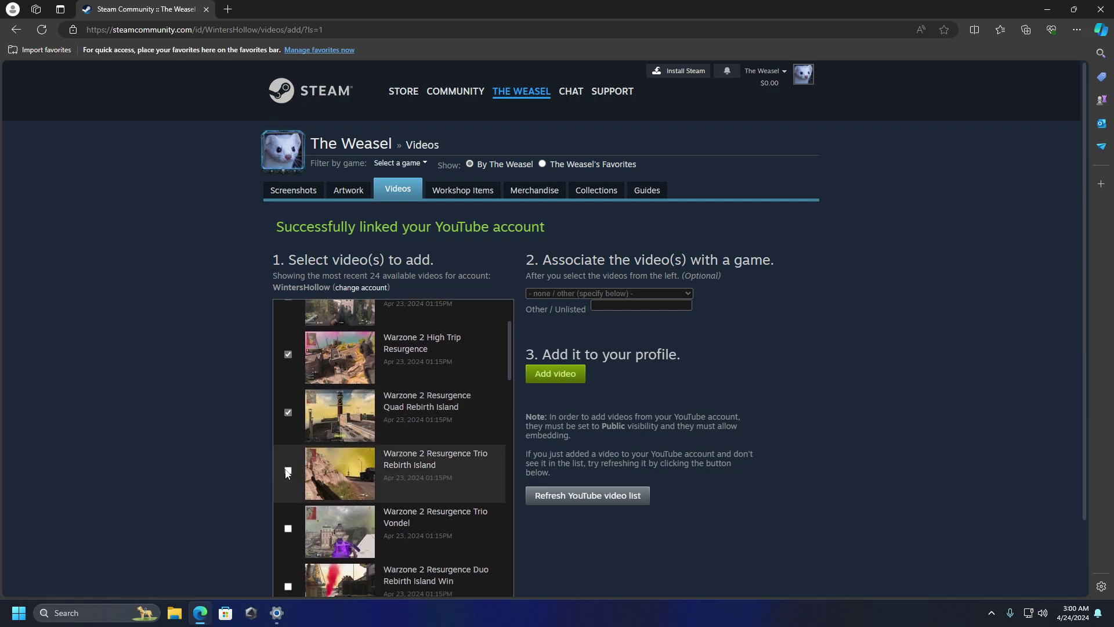
pyautogui.scroll(-2, 282, 464)
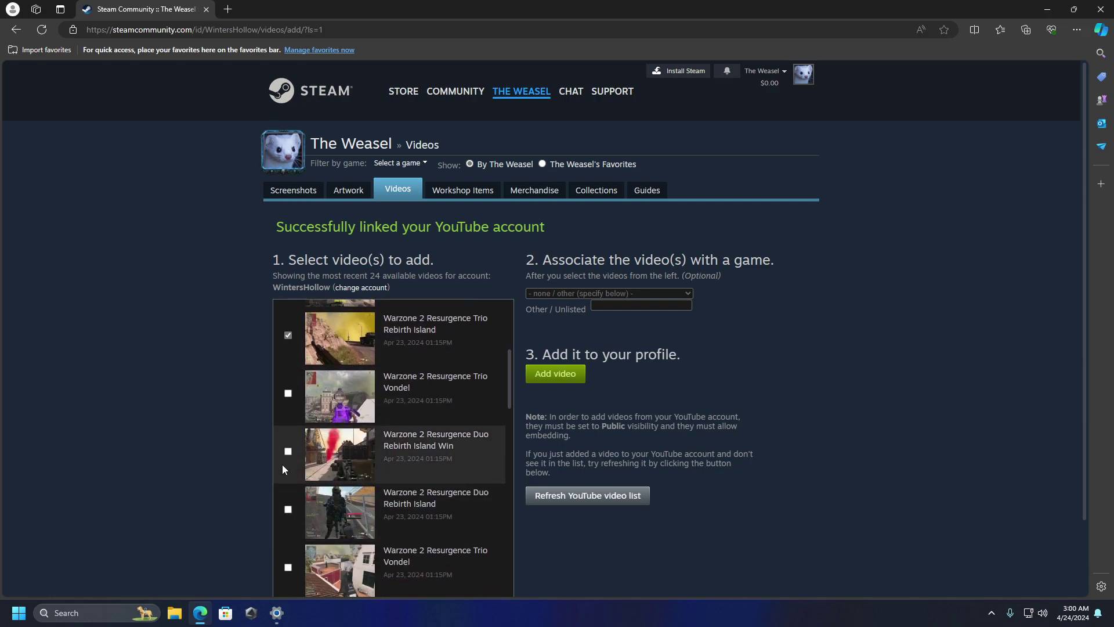
# - Tick the Trio Vondel, Duo/Quad/Trio Rebirth Island and Trio Fortunes Keep videos
pyautogui.click(289, 393)
pyautogui.scroll(-1, 293, 475)
pyautogui.click(291, 424)
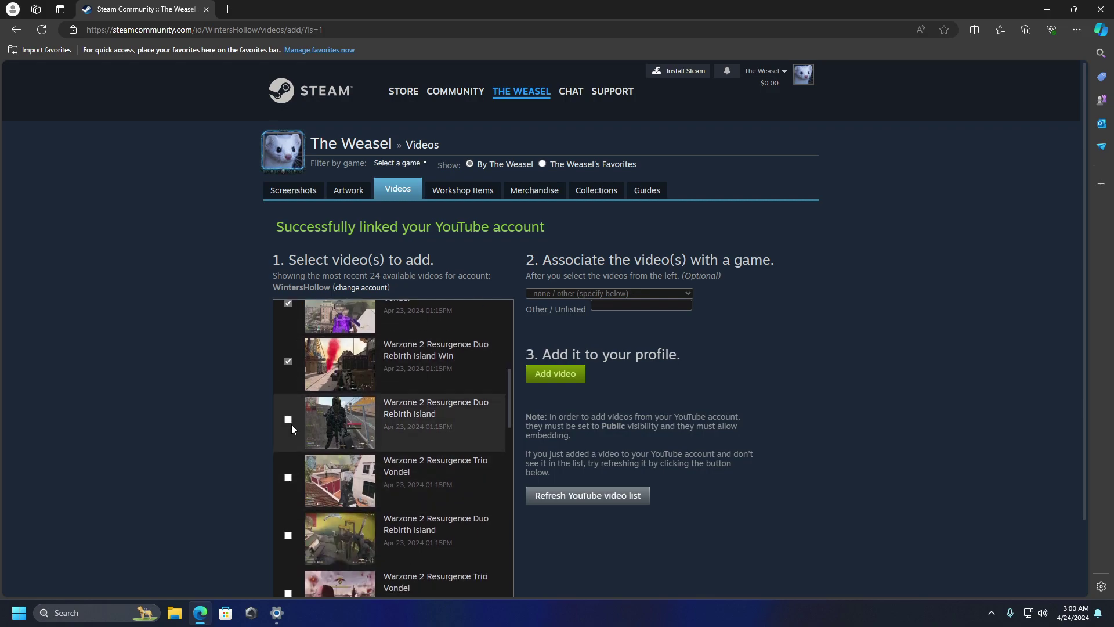
pyautogui.click(288, 478)
pyautogui.scroll(-1, 287, 476)
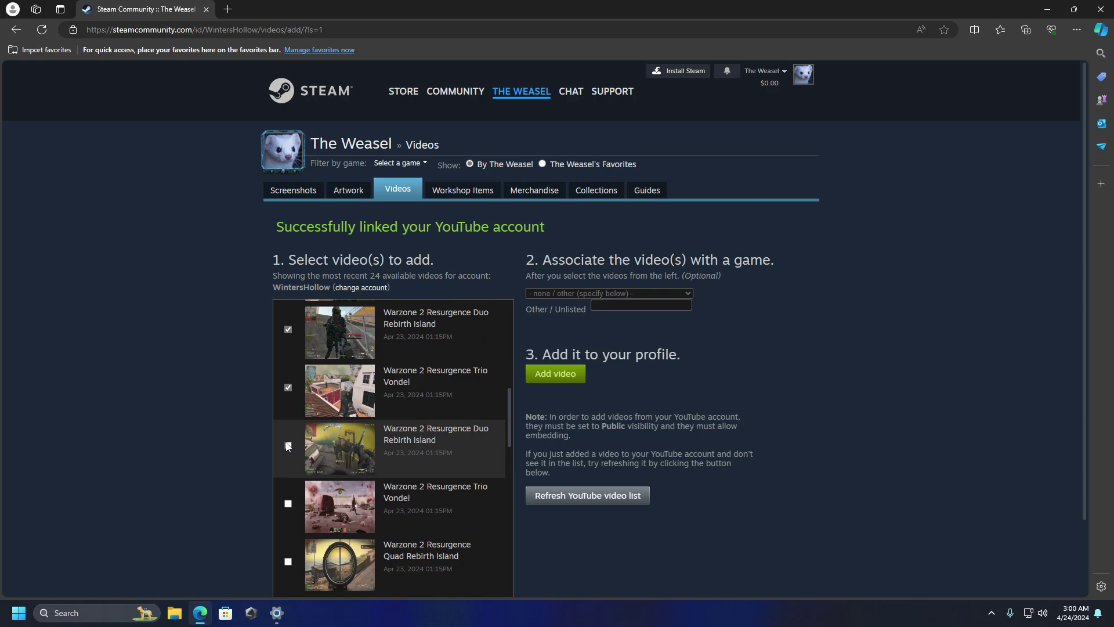
pyautogui.click(287, 448)
pyautogui.scroll(-1, 287, 445)
pyautogui.click(288, 414)
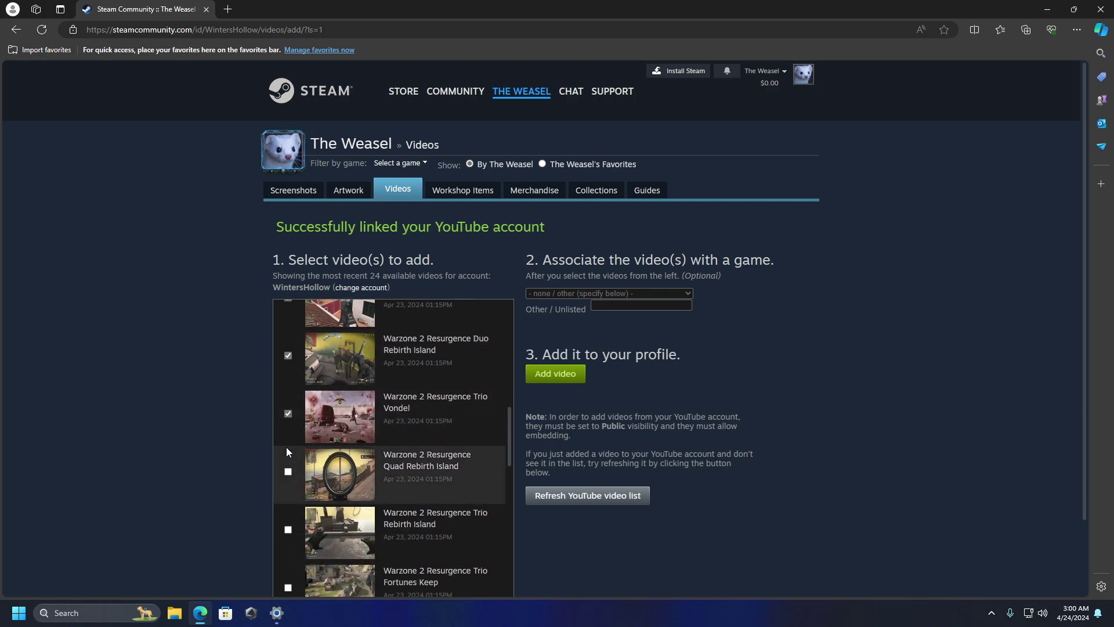
pyautogui.click(288, 471)
pyautogui.scroll(-1, 289, 475)
pyautogui.scroll(-1, 288, 475)
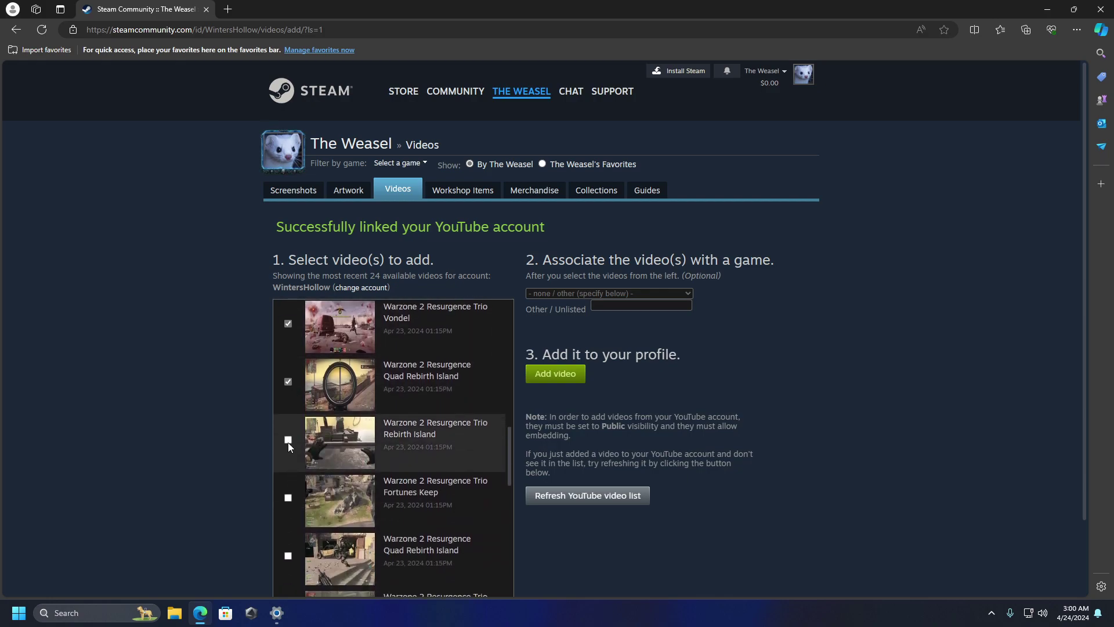
pyautogui.click(288, 439)
pyautogui.click(287, 497)
pyautogui.scroll(-1, 287, 502)
pyautogui.scroll(-1, 286, 502)
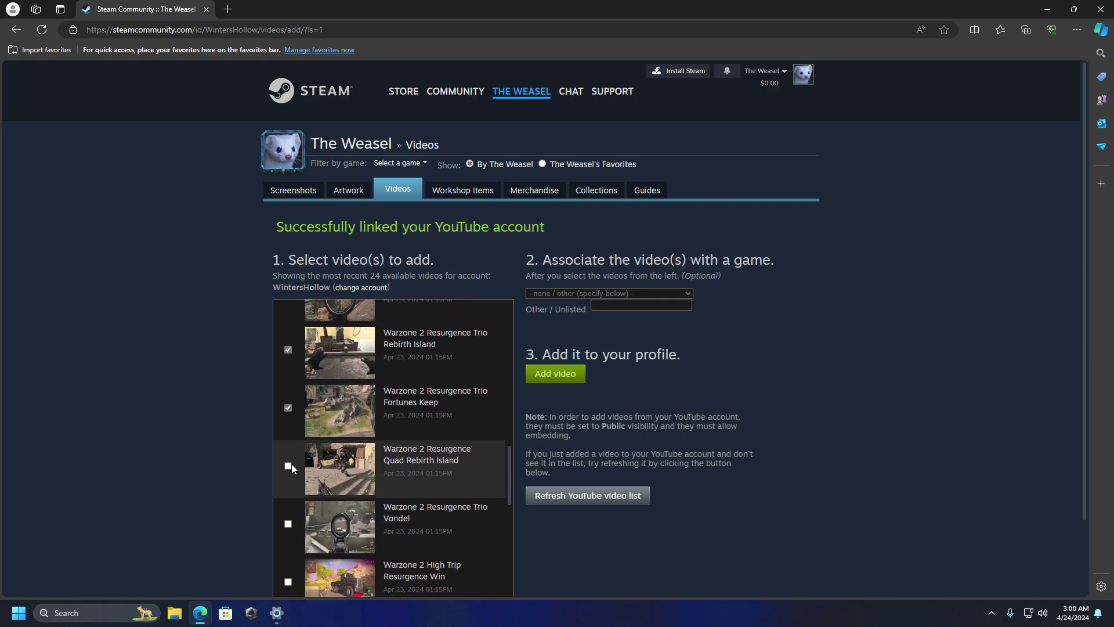
# - Tick Revenge Beyond The Grave, Zombies Ray Gun, Trio First Win, Snapshot Grenade and Mic-fix videos
pyautogui.click(290, 470)
pyautogui.scroll(-1, 289, 477)
pyautogui.click(288, 523)
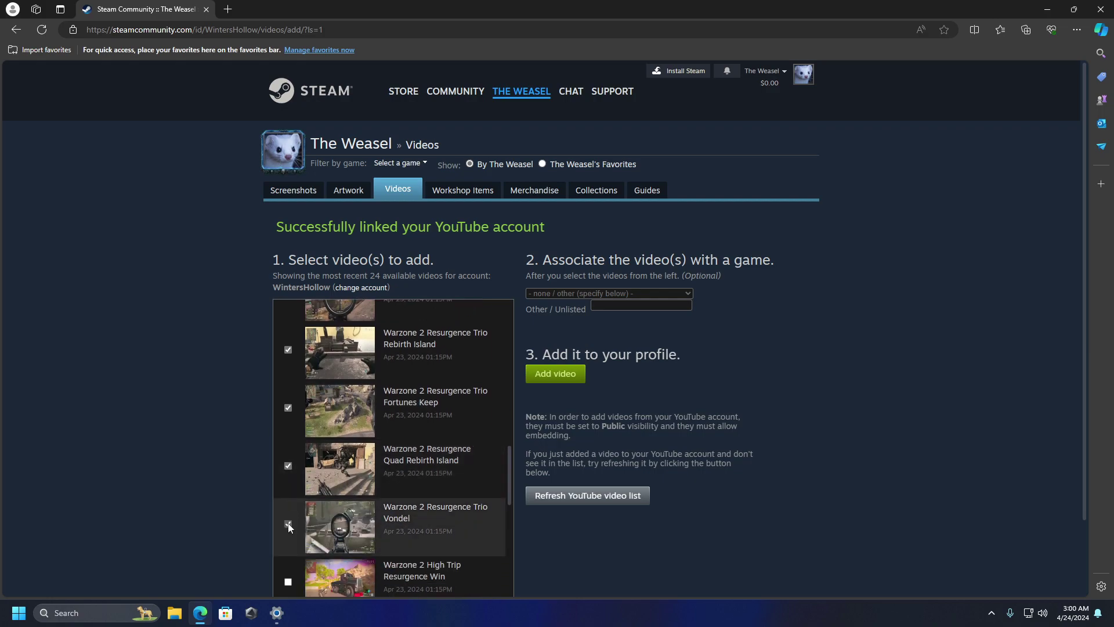
pyautogui.scroll(-2, 289, 523)
pyautogui.scroll(-2, 288, 514)
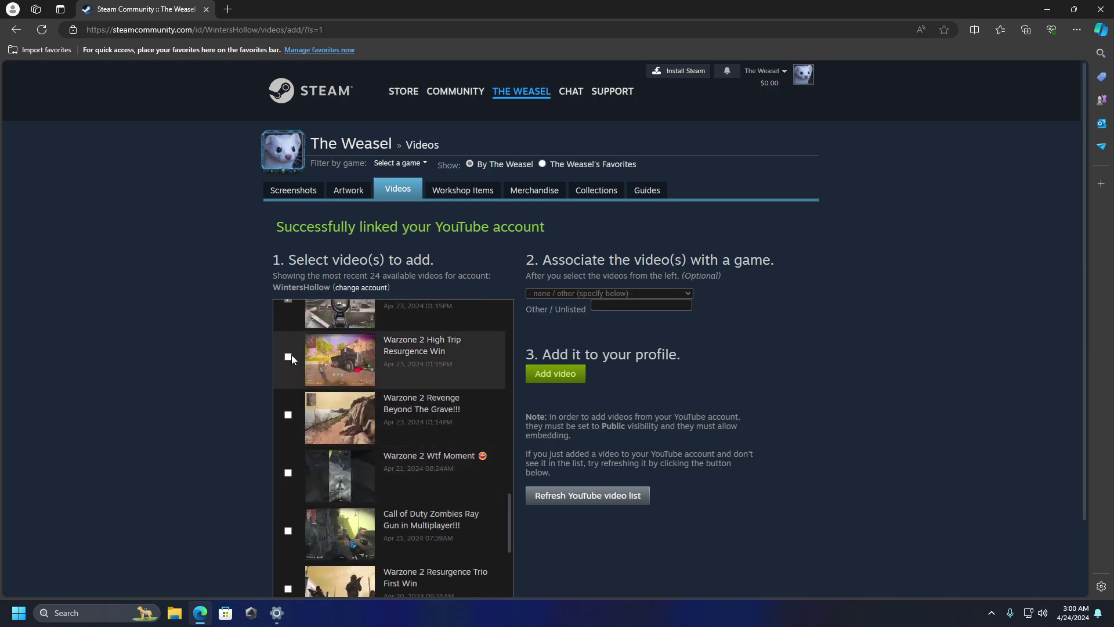
pyautogui.click(289, 414)
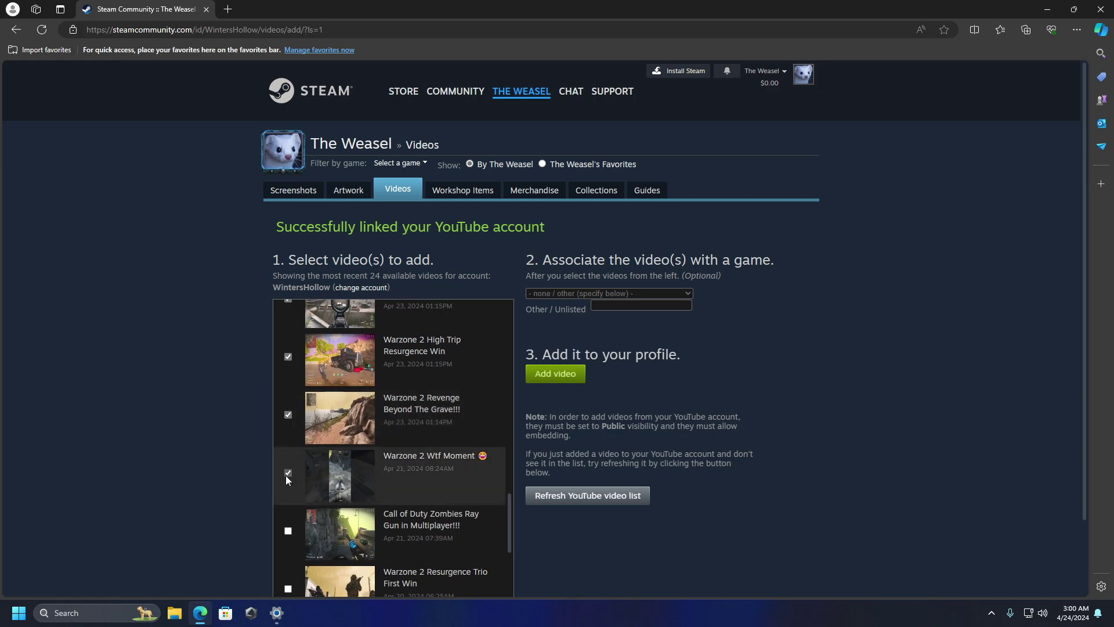
pyautogui.scroll(-1, 285, 475)
pyautogui.click(290, 442)
pyautogui.scroll(-1, 291, 441)
pyautogui.click(289, 500)
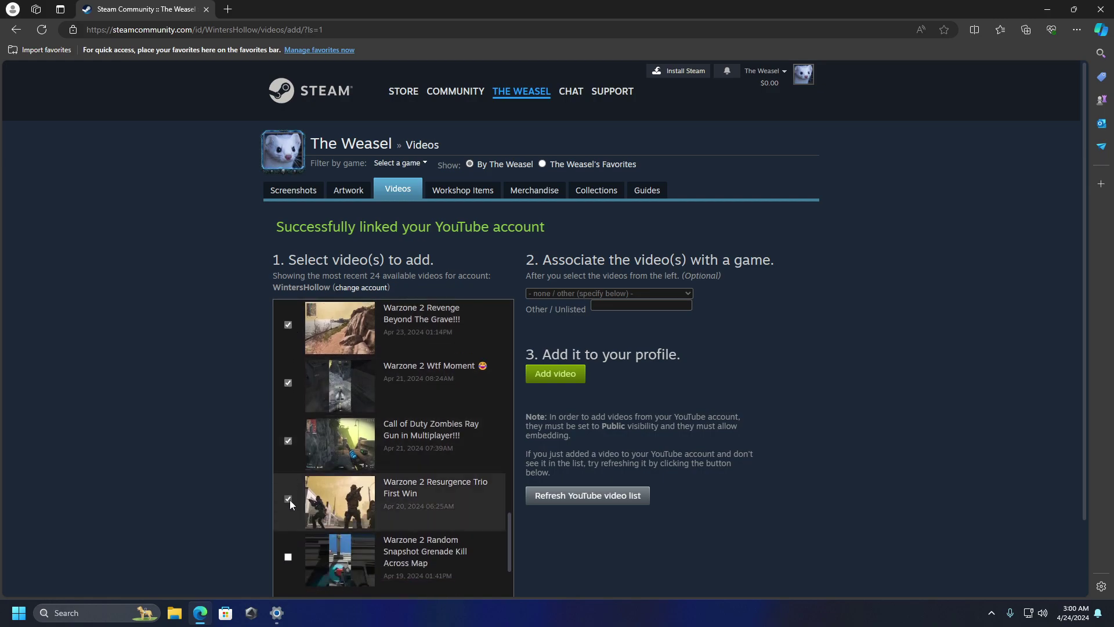
pyautogui.scroll(-2, 291, 500)
pyautogui.click(288, 441)
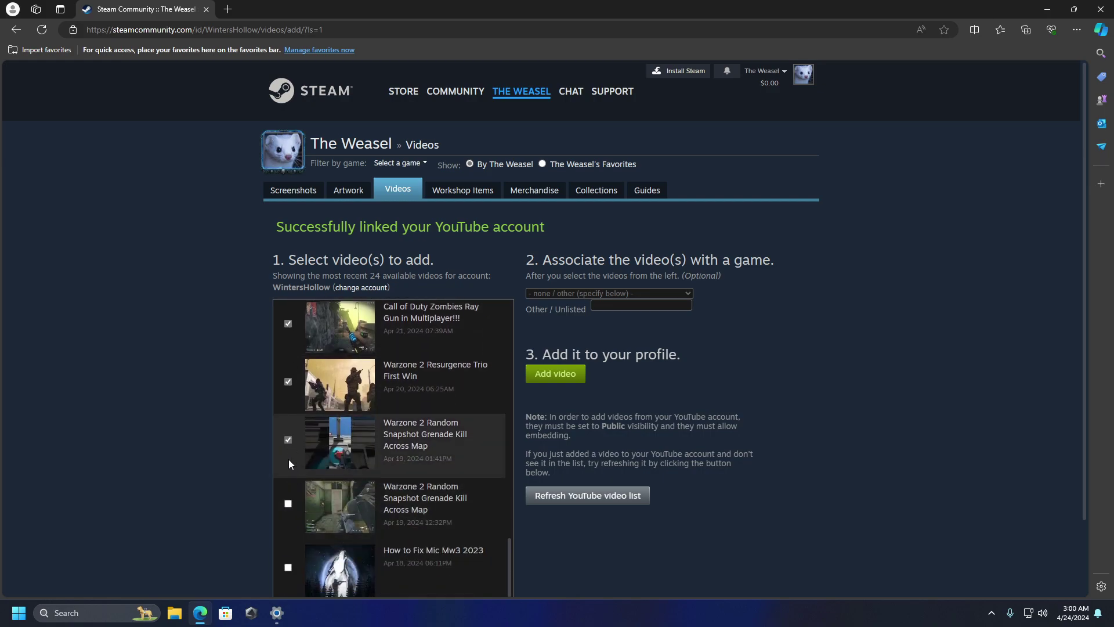
pyautogui.click(287, 502)
pyautogui.scroll(-2, 286, 502)
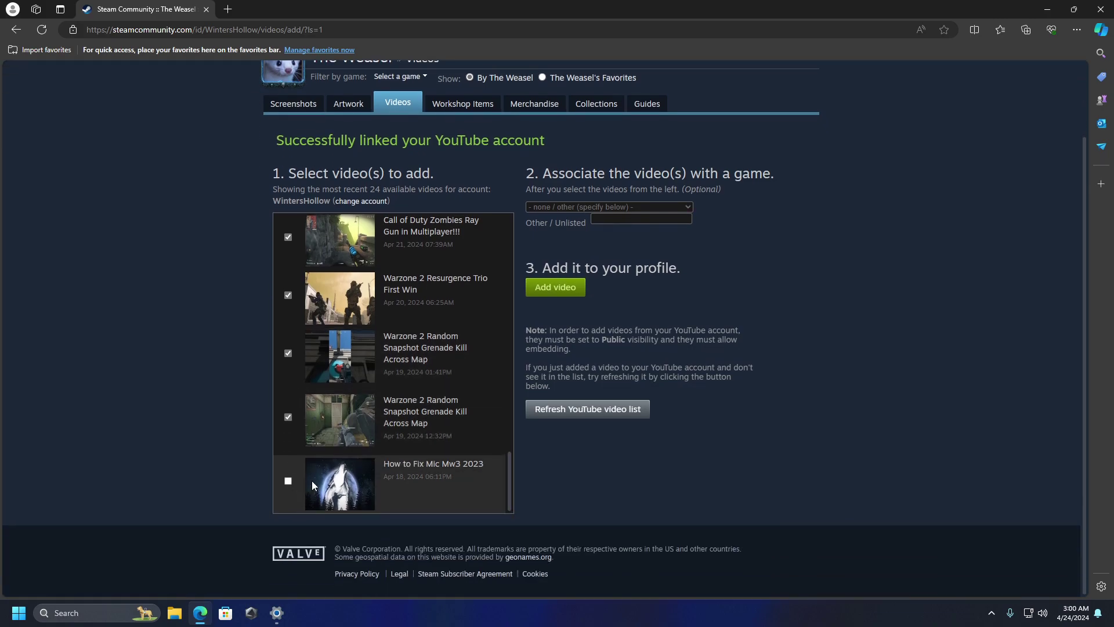
pyautogui.click(291, 483)
pyautogui.scroll(5, 290, 483)
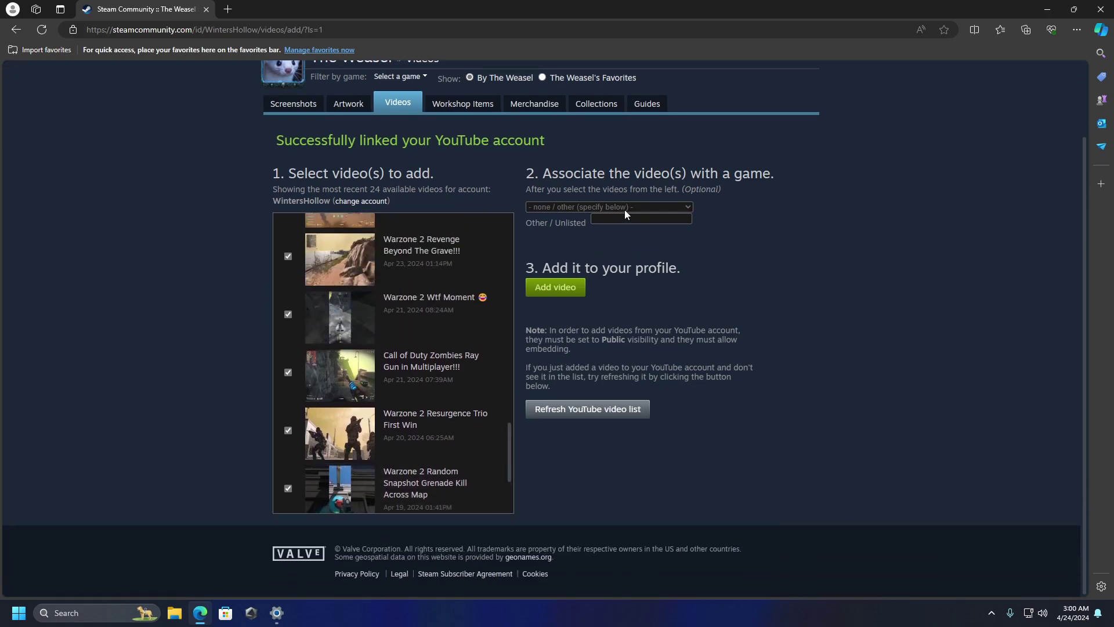
# - Associate the checked videos with Call of Duty® and submit them with Add video
pyautogui.click(610, 206)
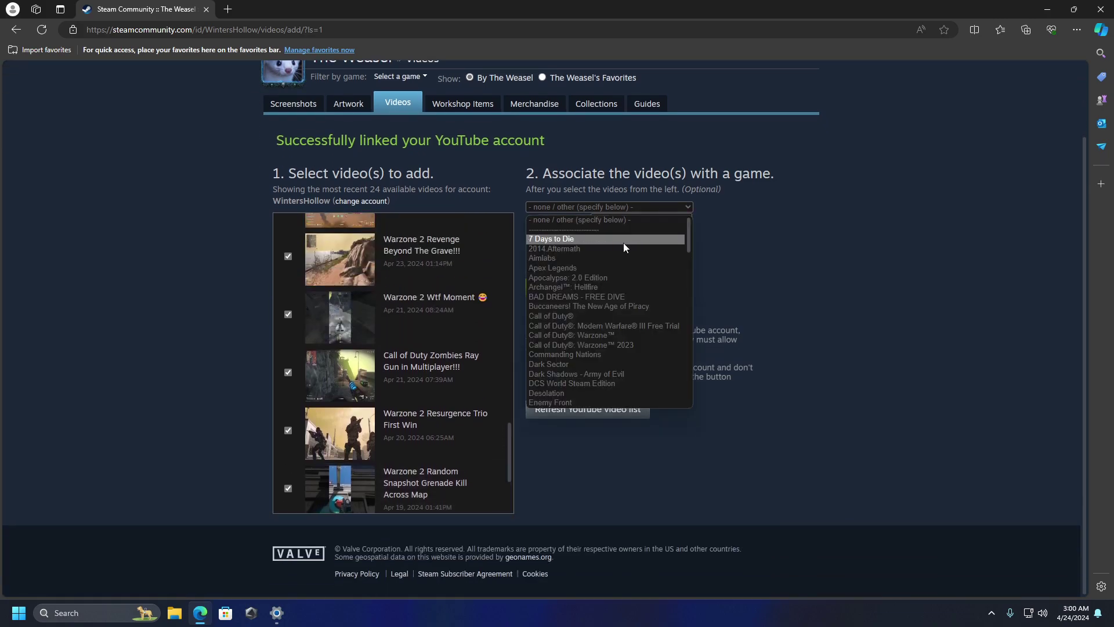
pyautogui.click(569, 316)
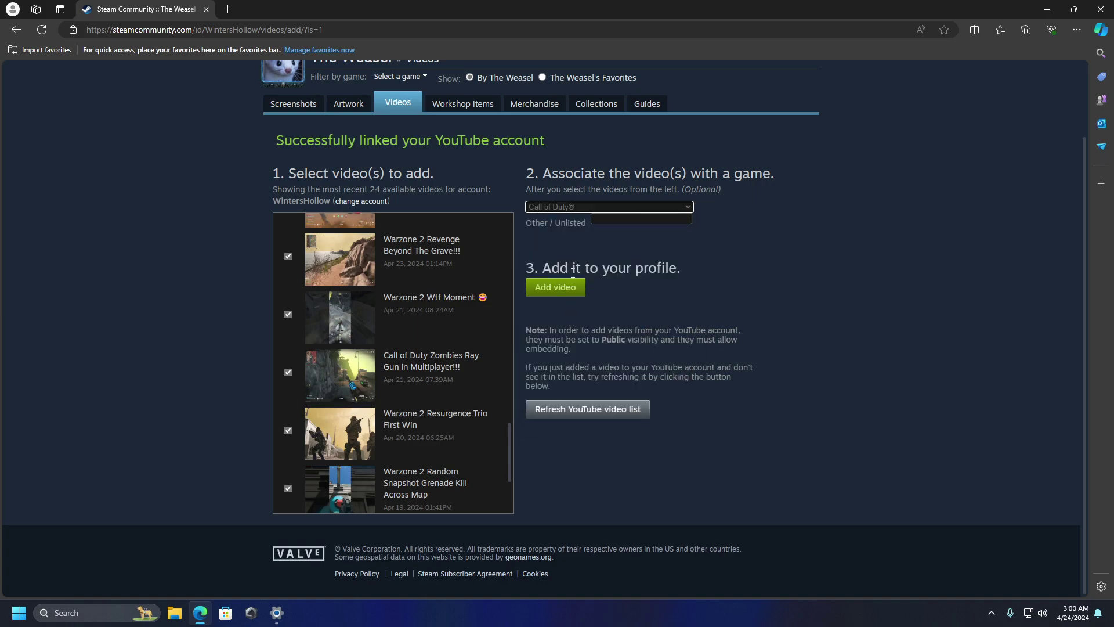
pyautogui.click(564, 292)
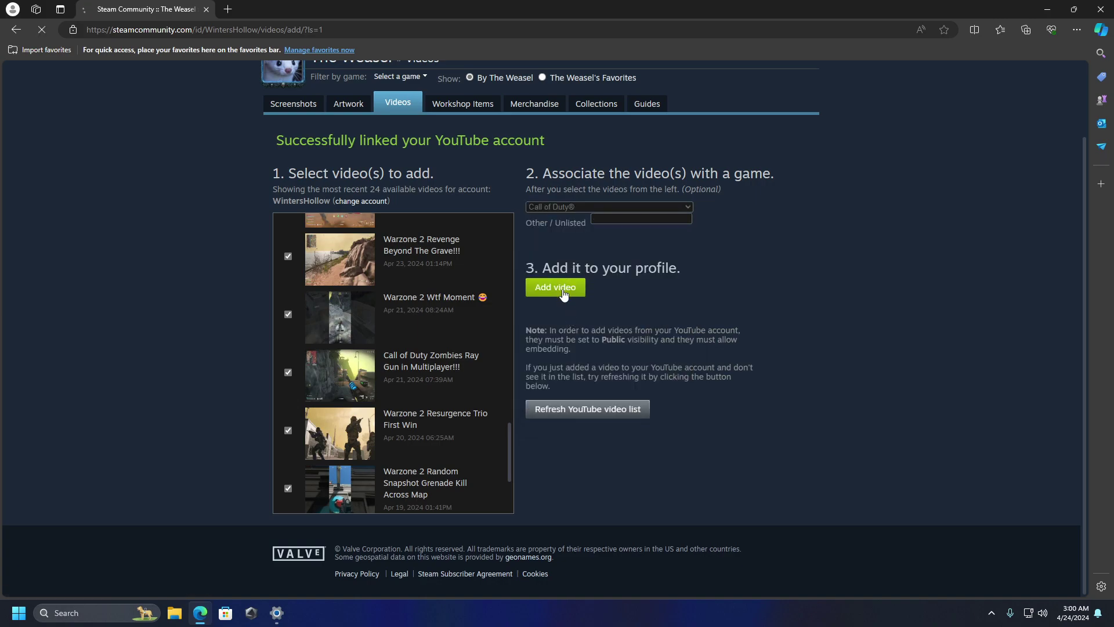